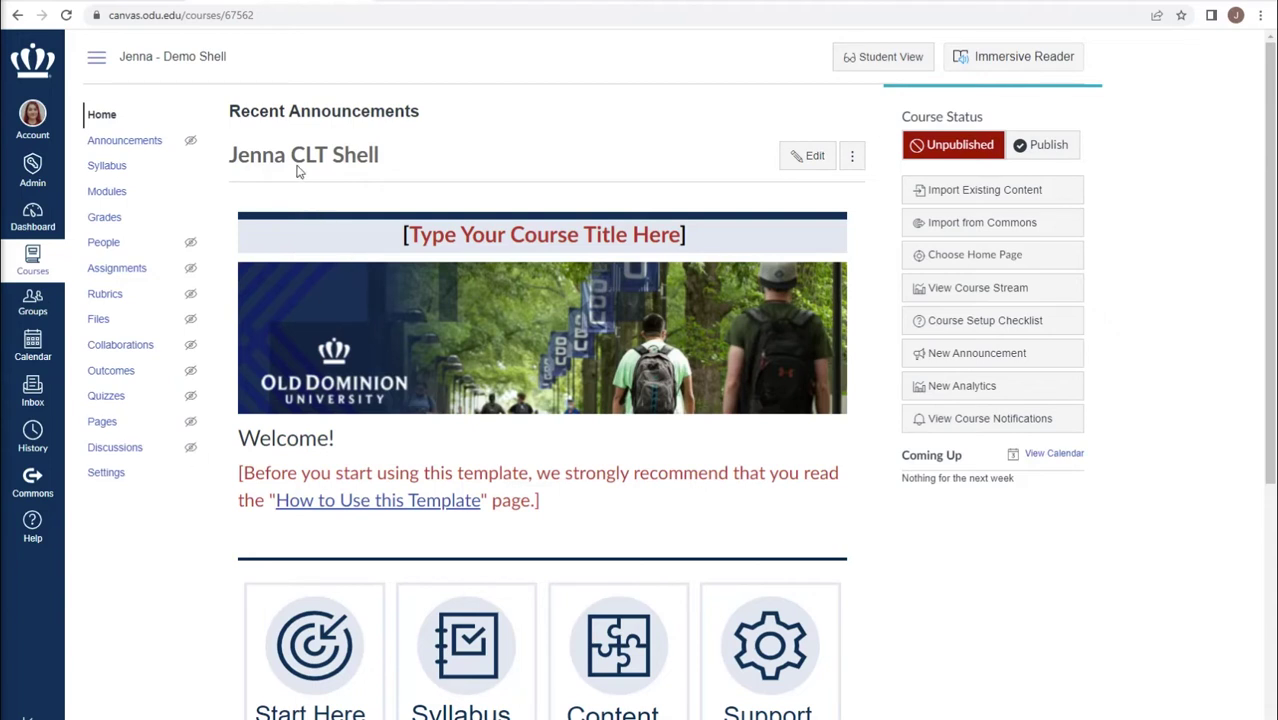
Start a new announcement in the course and title it "Topic / Headline"
click(124, 142)
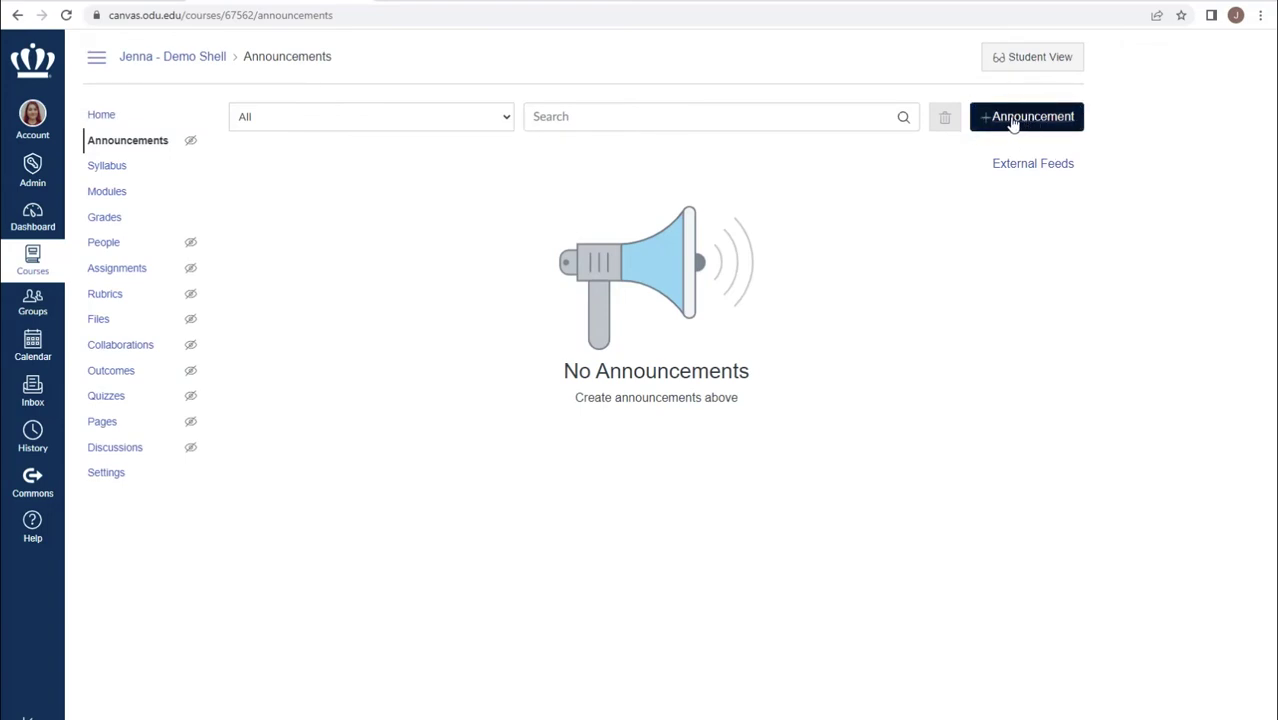
click(1013, 118)
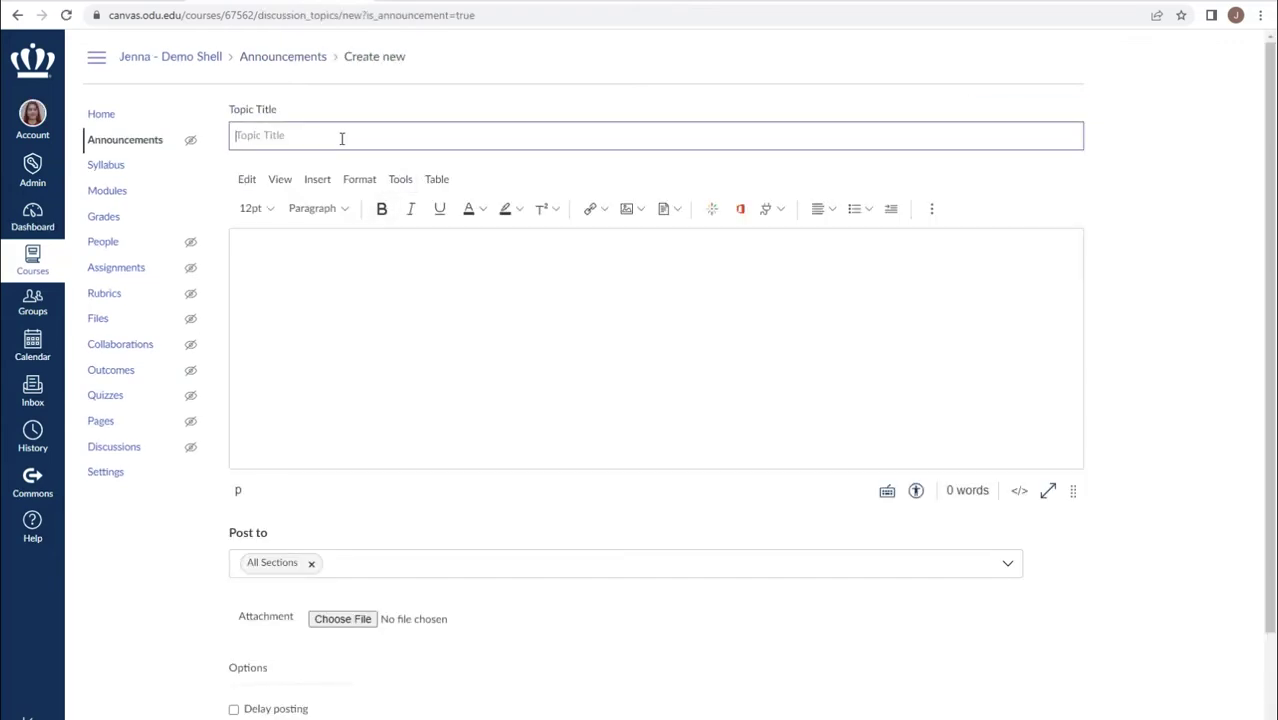
text(Topic / Headline)
Write "important information you need to communicate" as the announcement's body text
click(412, 324)
text(impo)
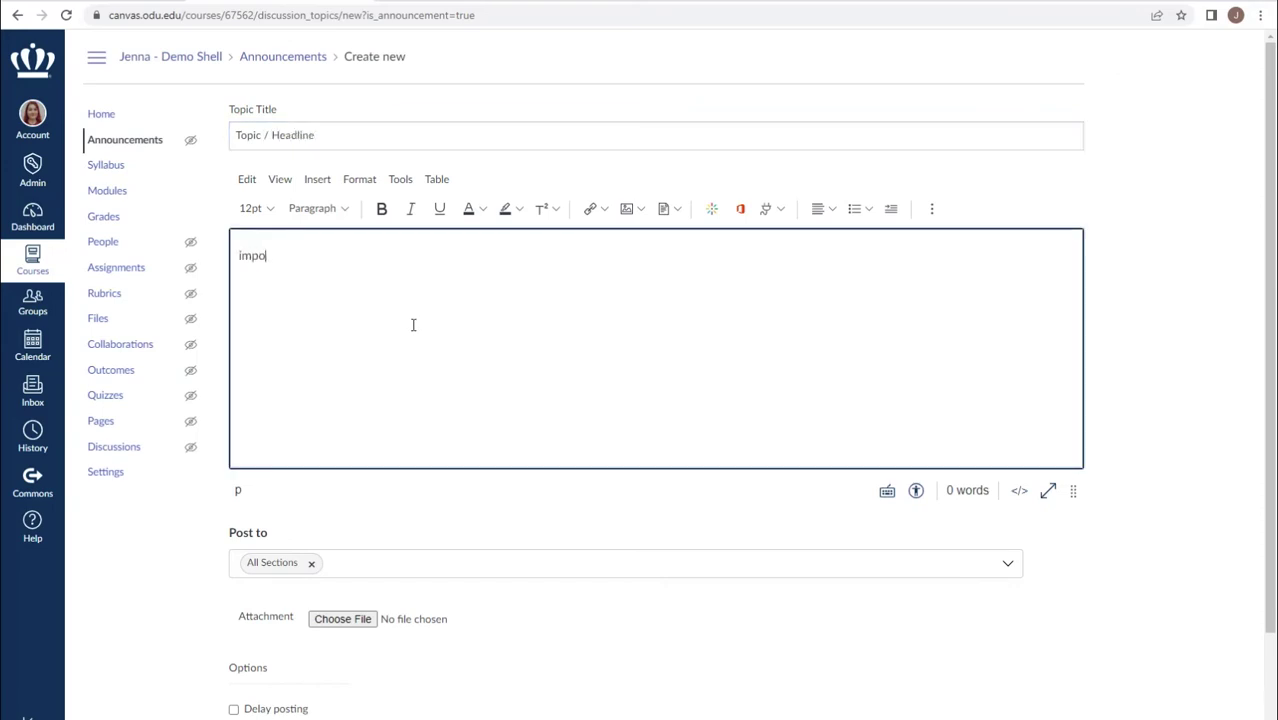
text(rtant information you)
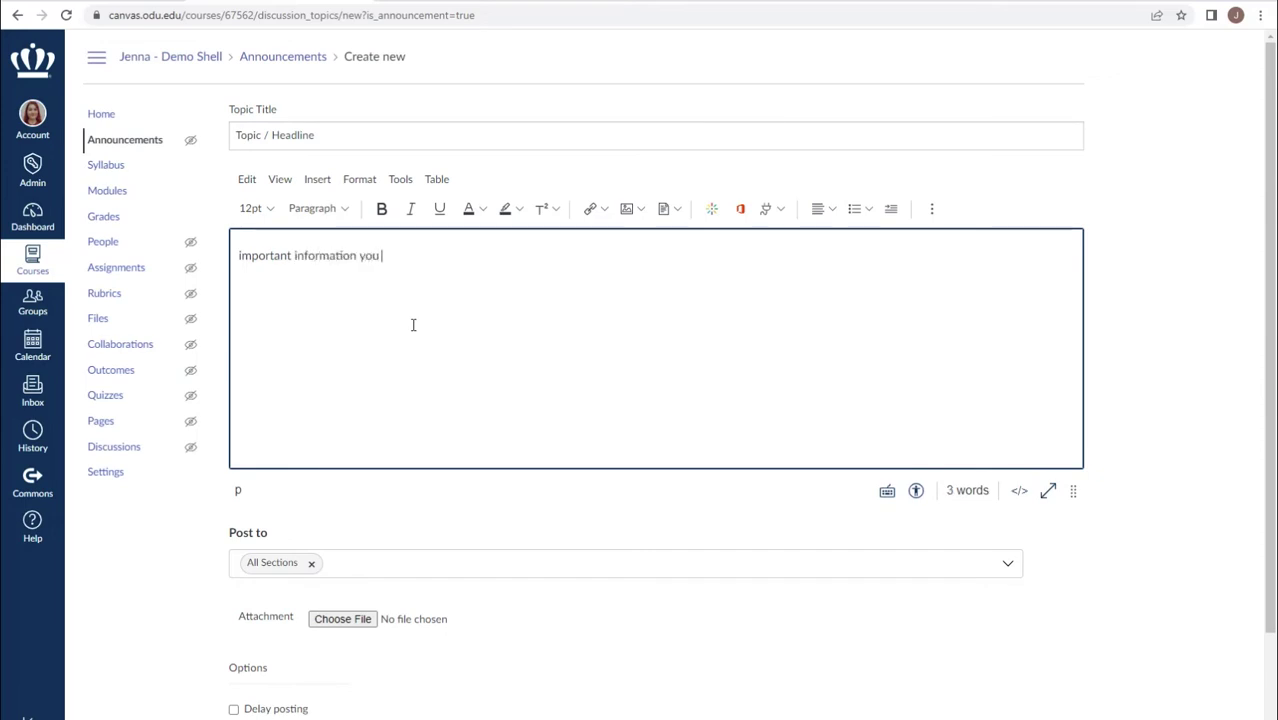
text( need to communic)
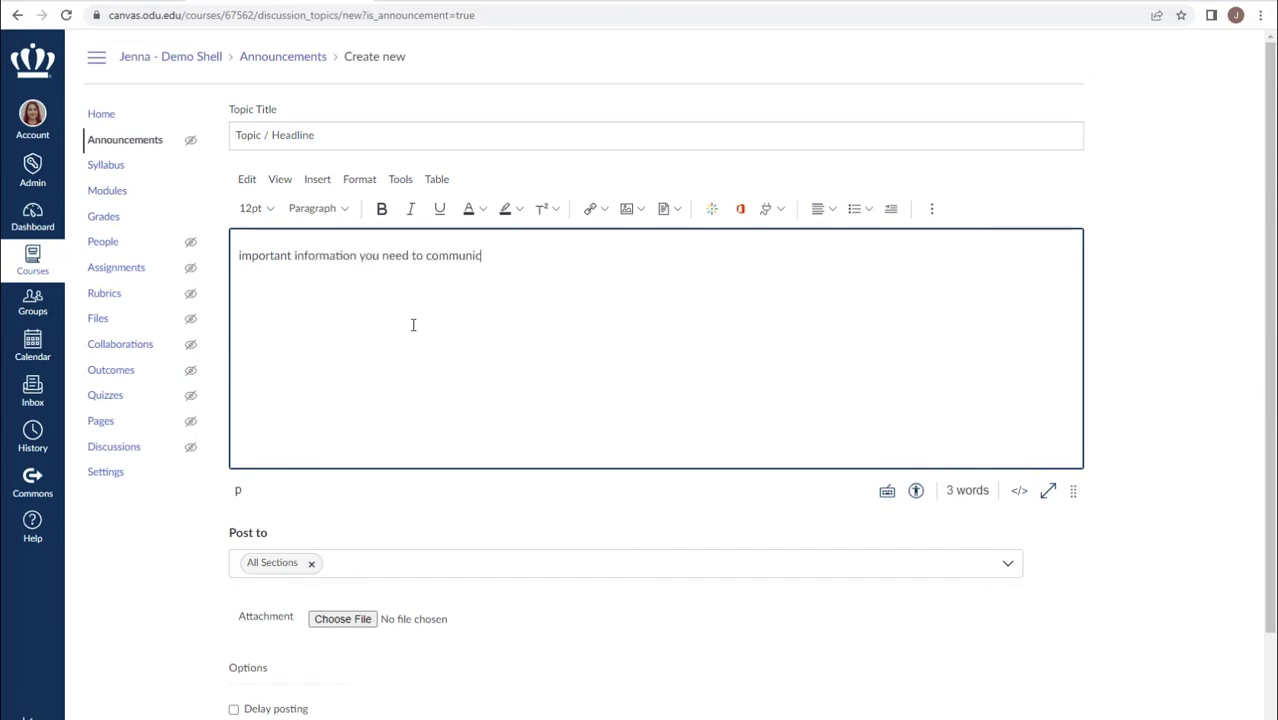
text(ate)
Enable delayed posting for the announcement and set its posting date to May 25, 2022
scroll(497, 478, down, 1)
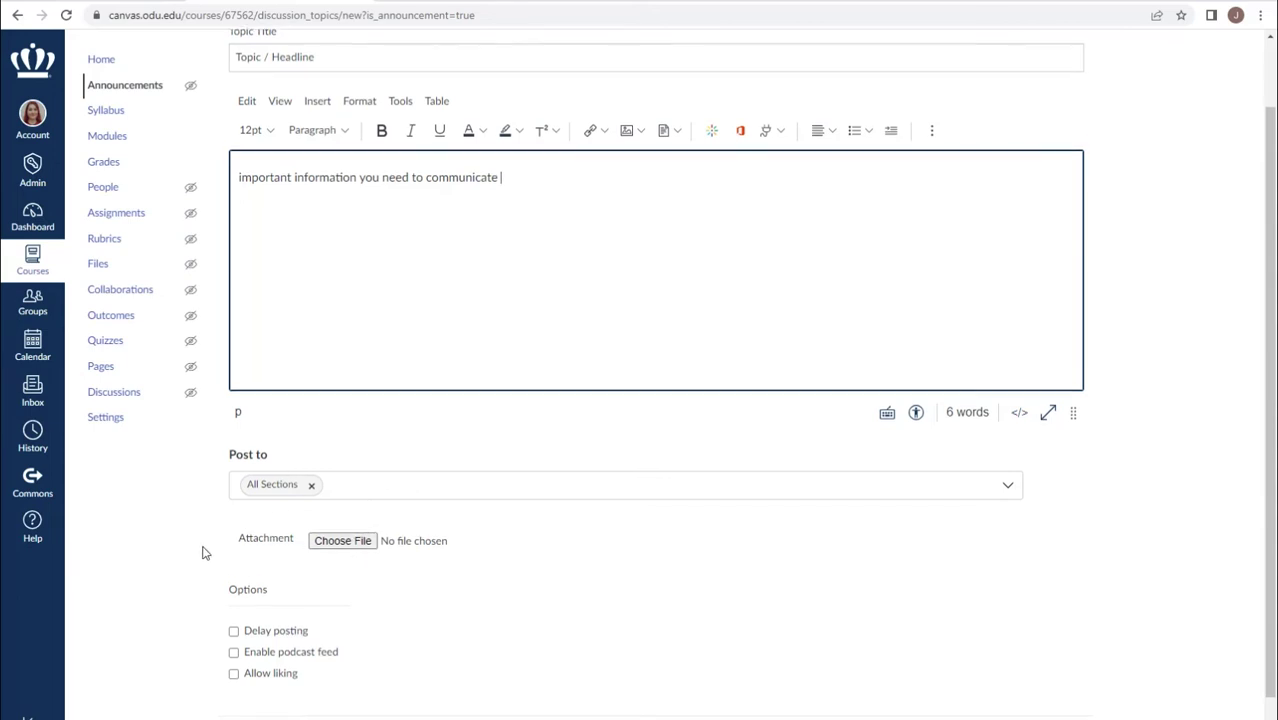
scroll(208, 552, down, 1)
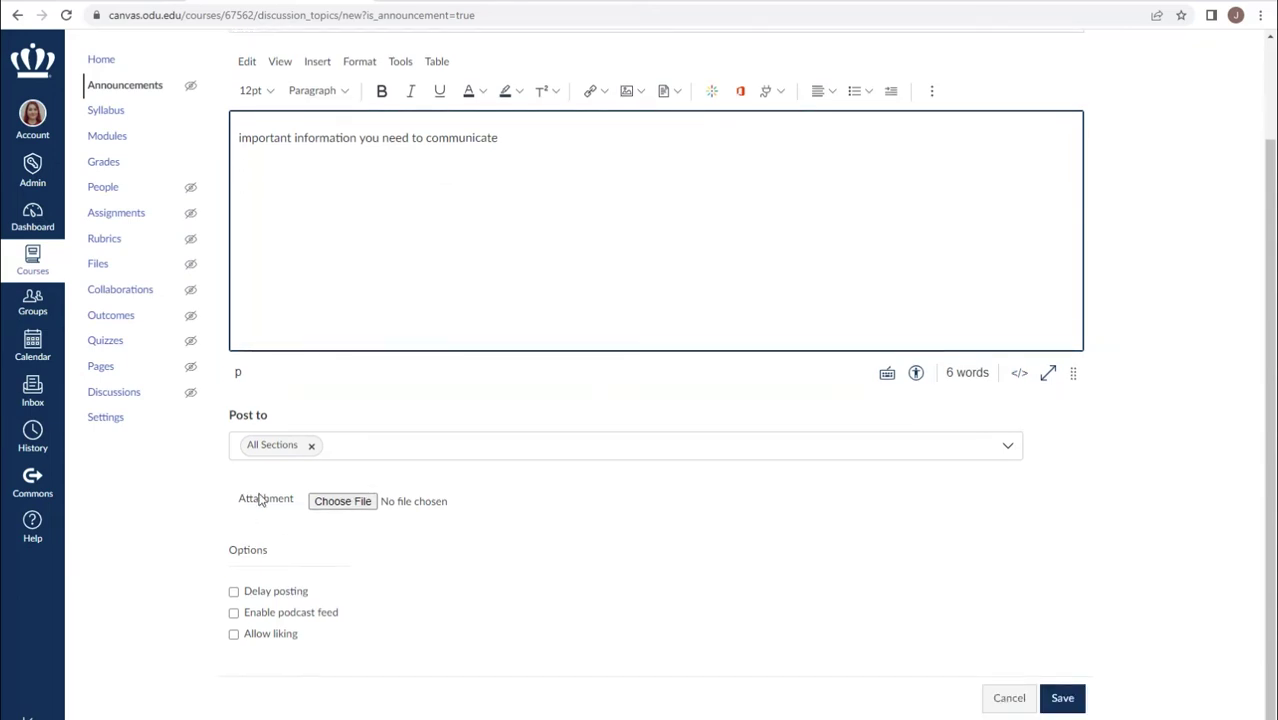
click(233, 593)
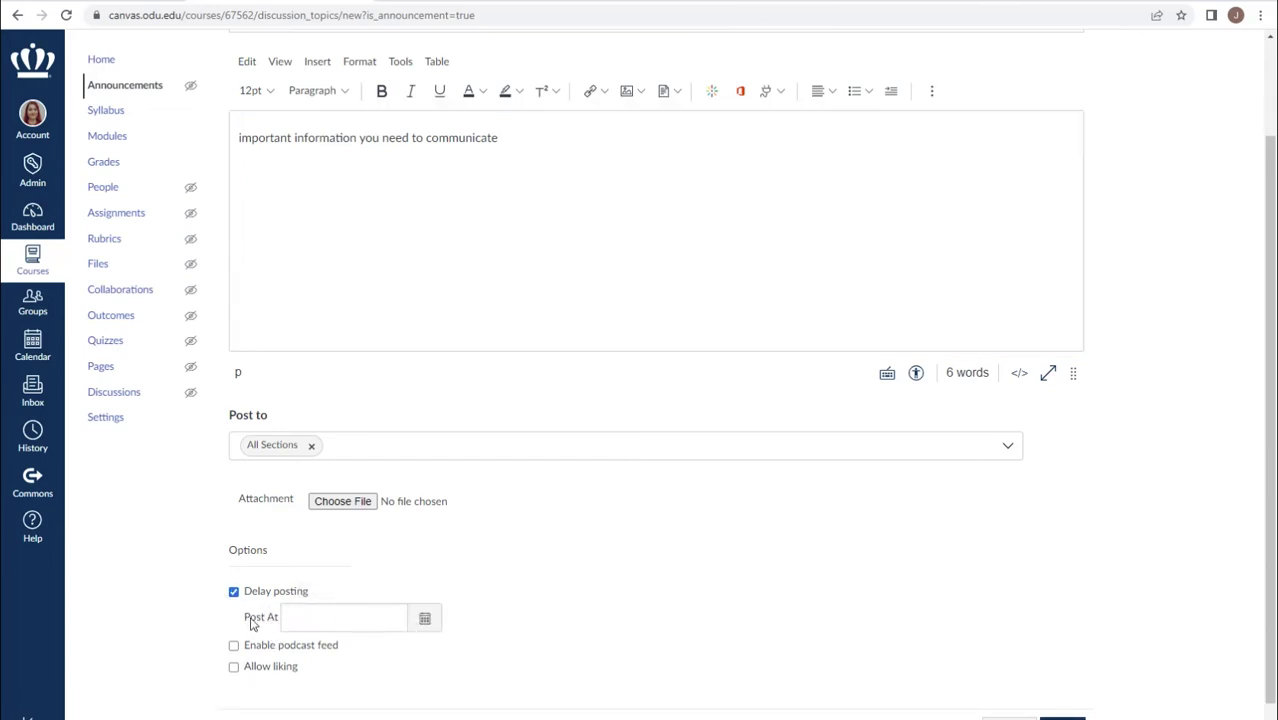
click(425, 618)
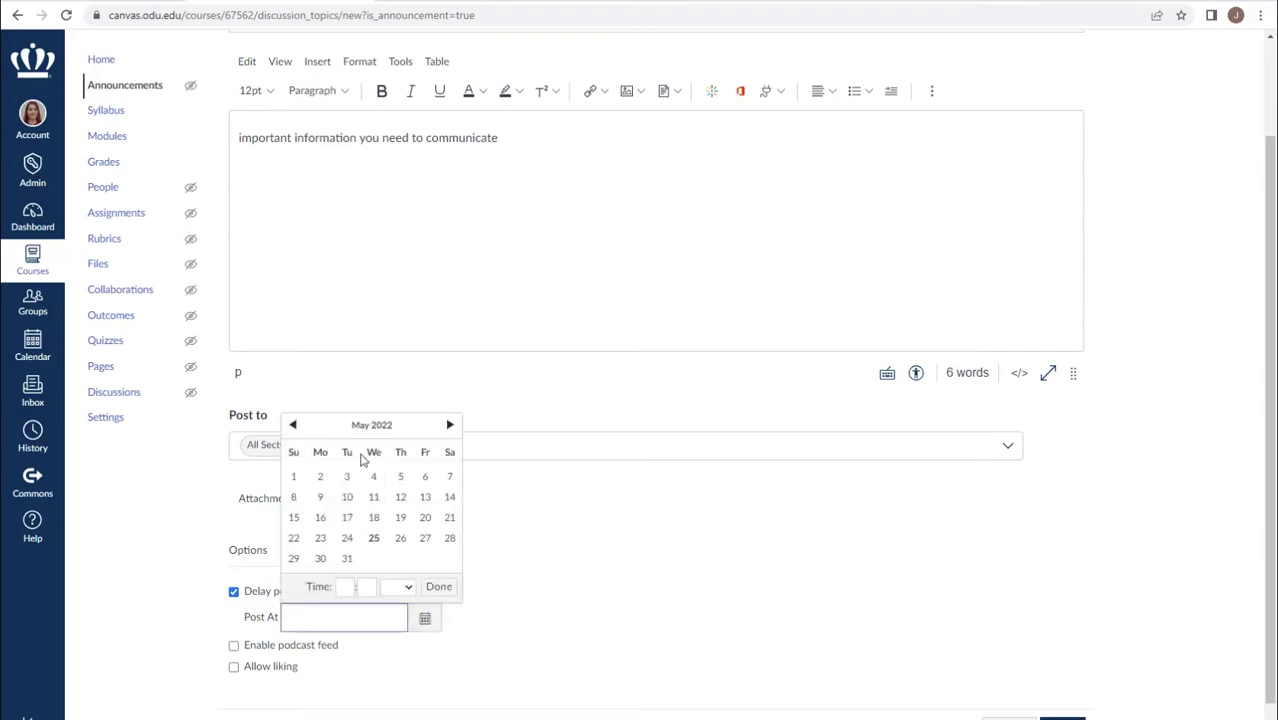
click(376, 542)
Set the delayed posting time to 10:10 am and save the announcement
click(346, 588)
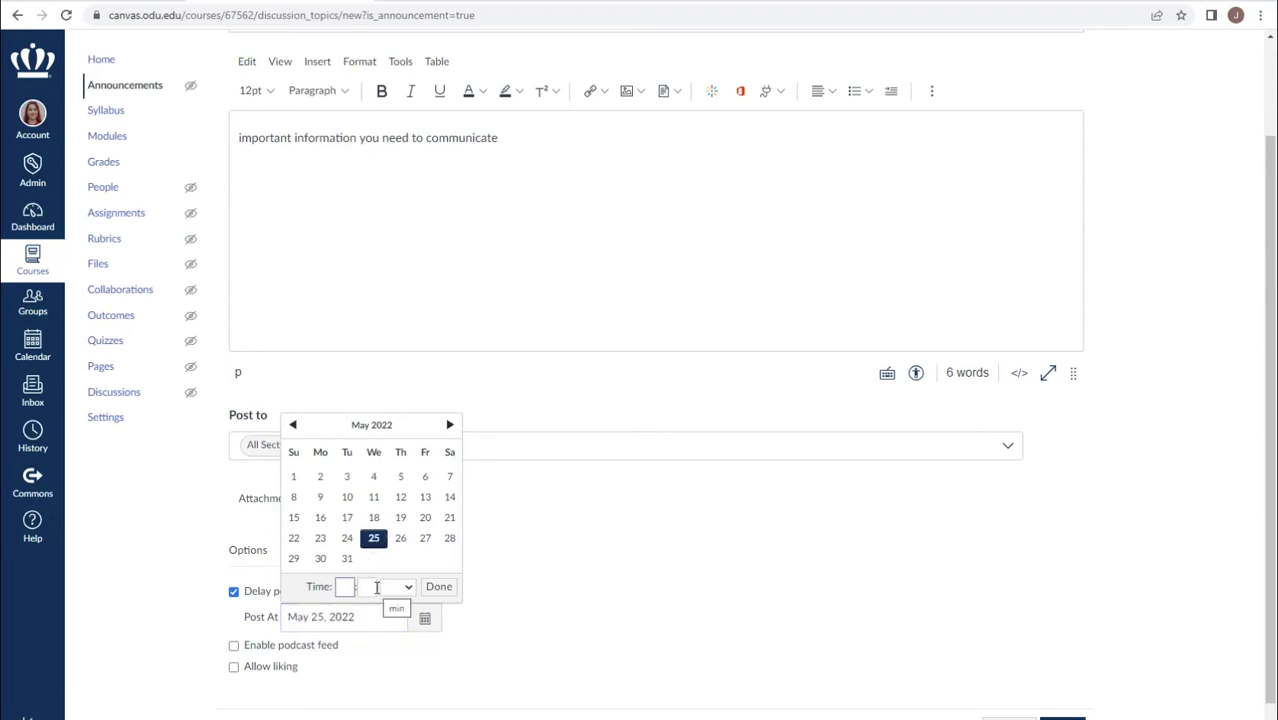
text(10)
click(377, 588)
text(10)
click(397, 587)
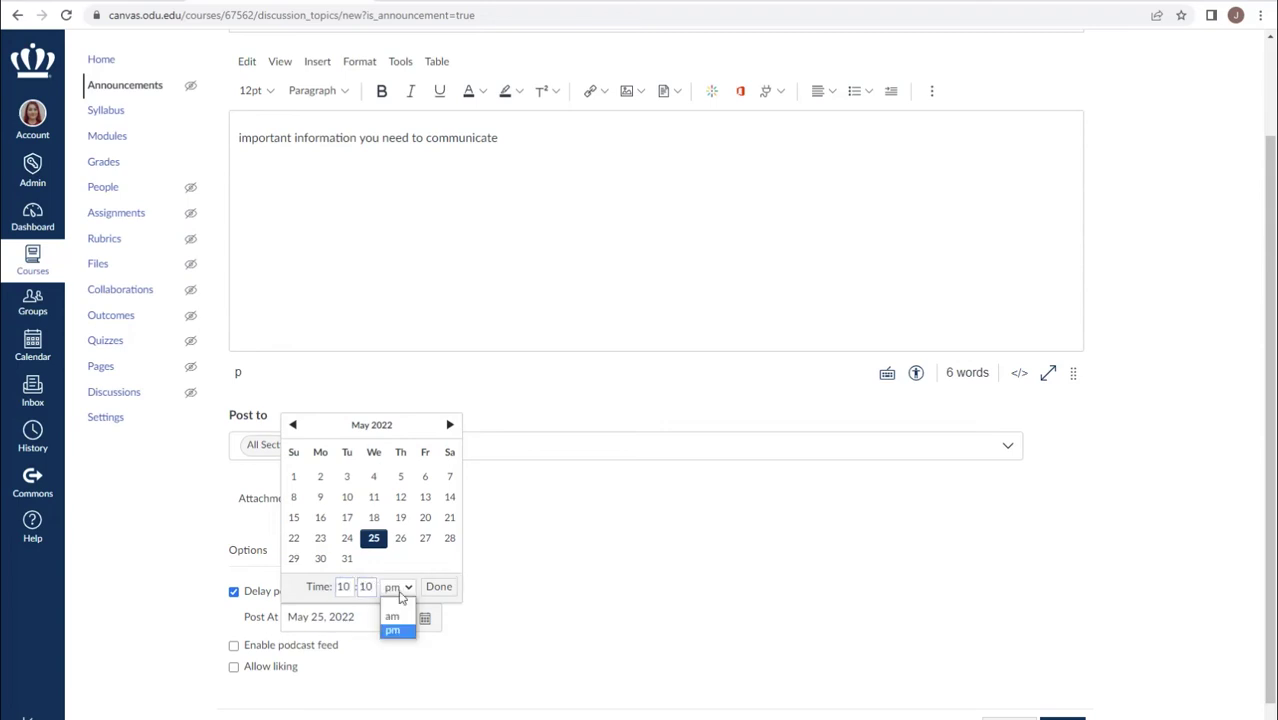
click(398, 607)
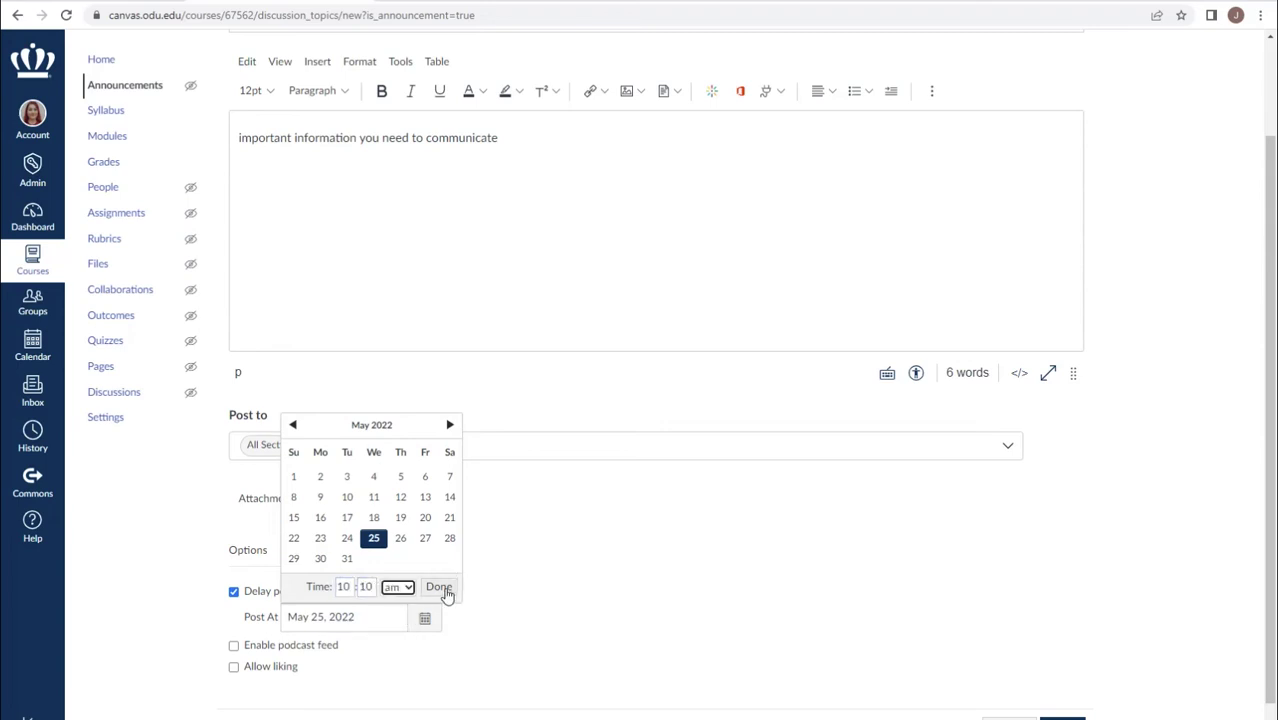
click(442, 588)
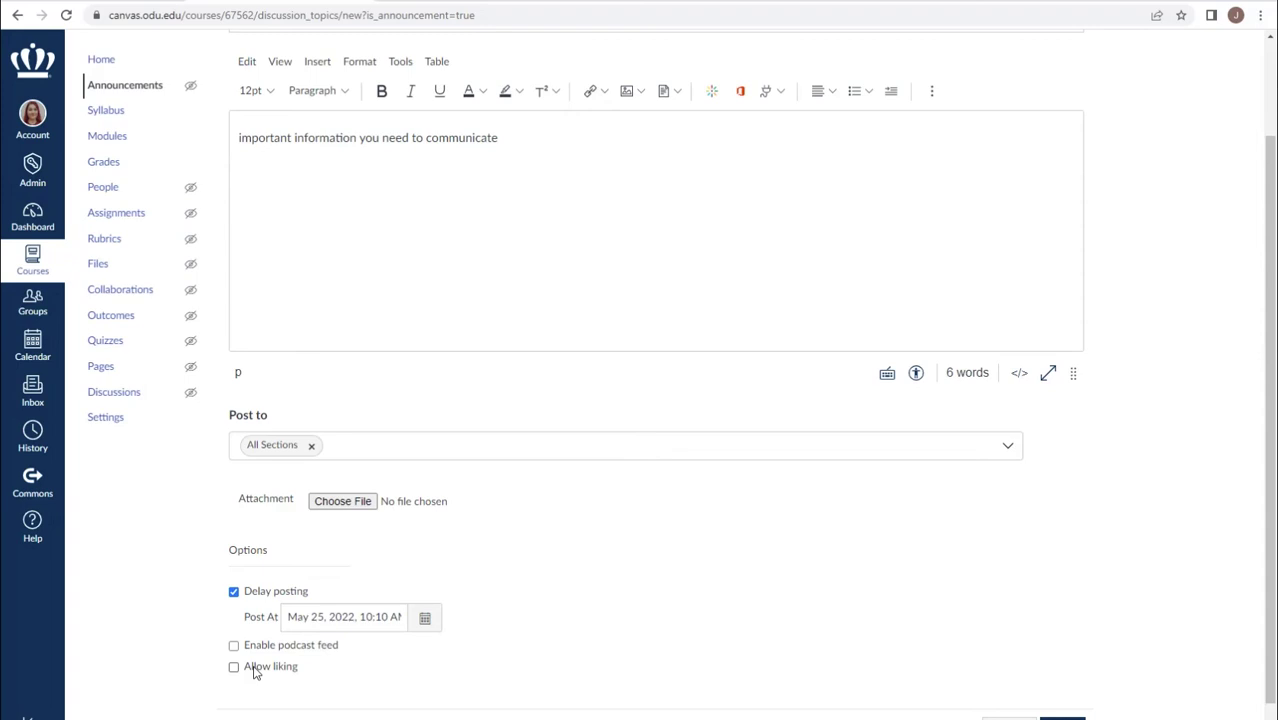
scroll(255, 673, down, 1)
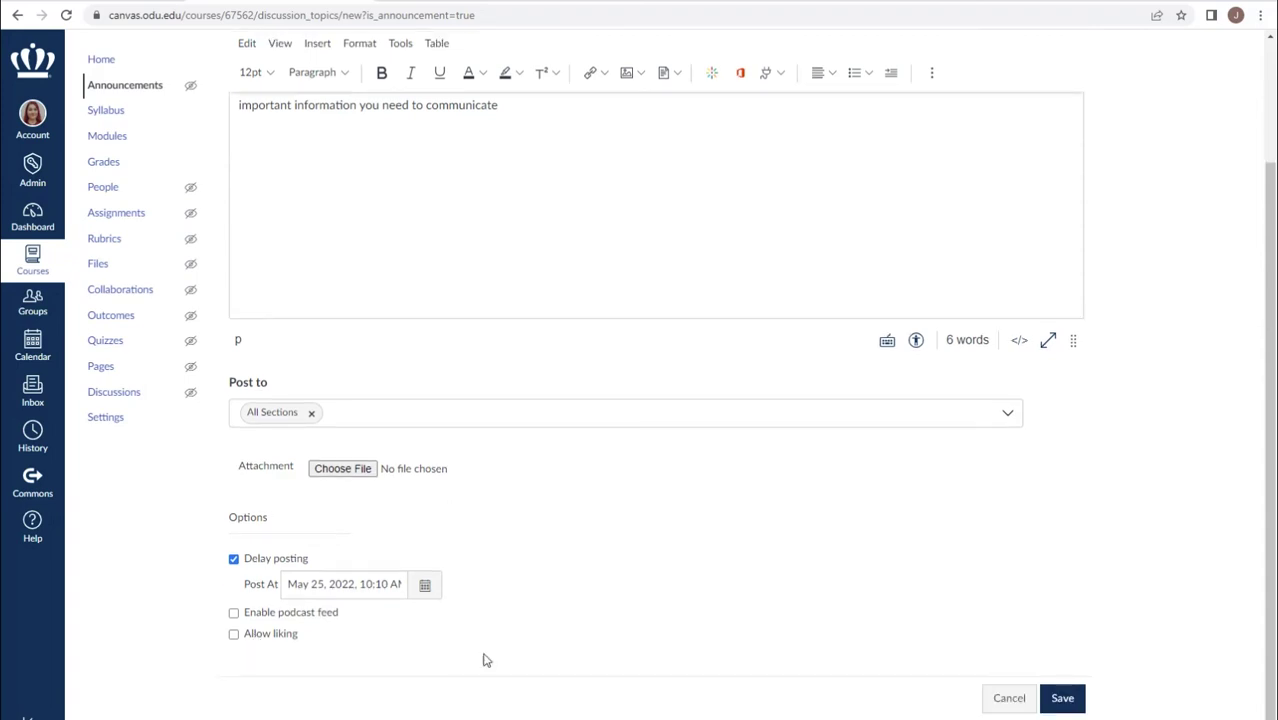
click(1064, 700)
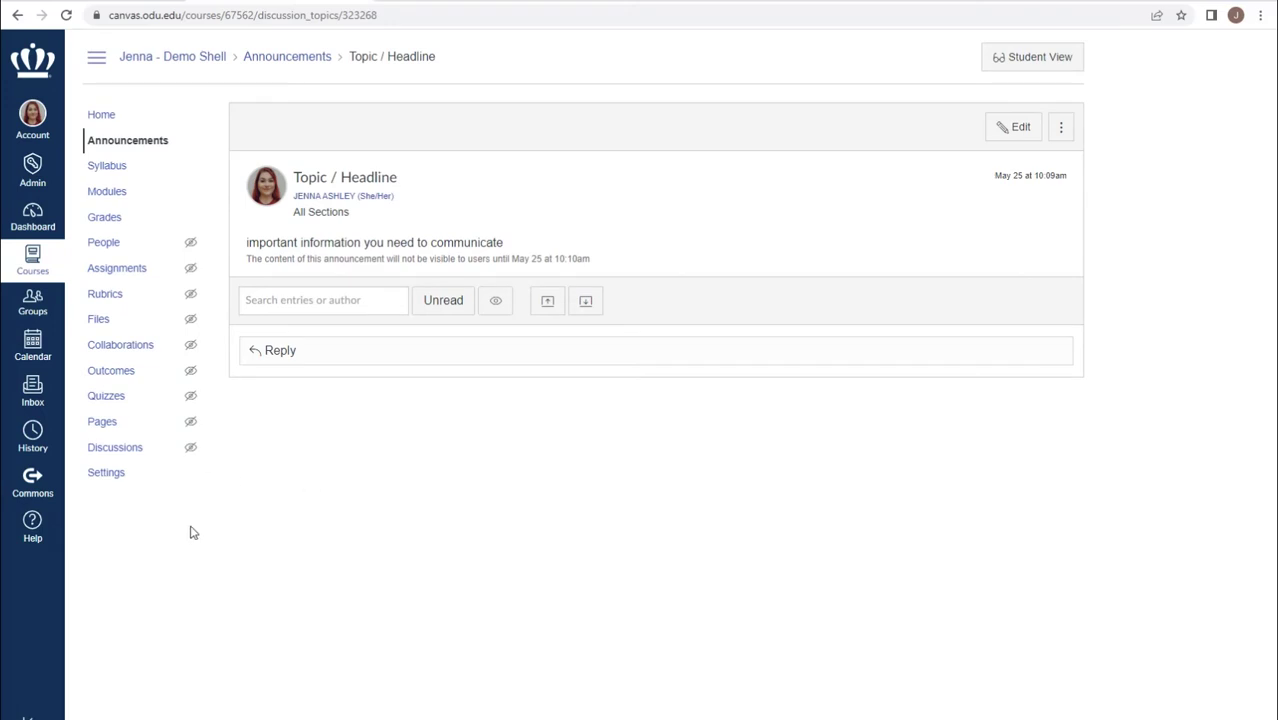
Expand the additional options in the course settings and switch recent announcements on the course home page off and back on
click(110, 478)
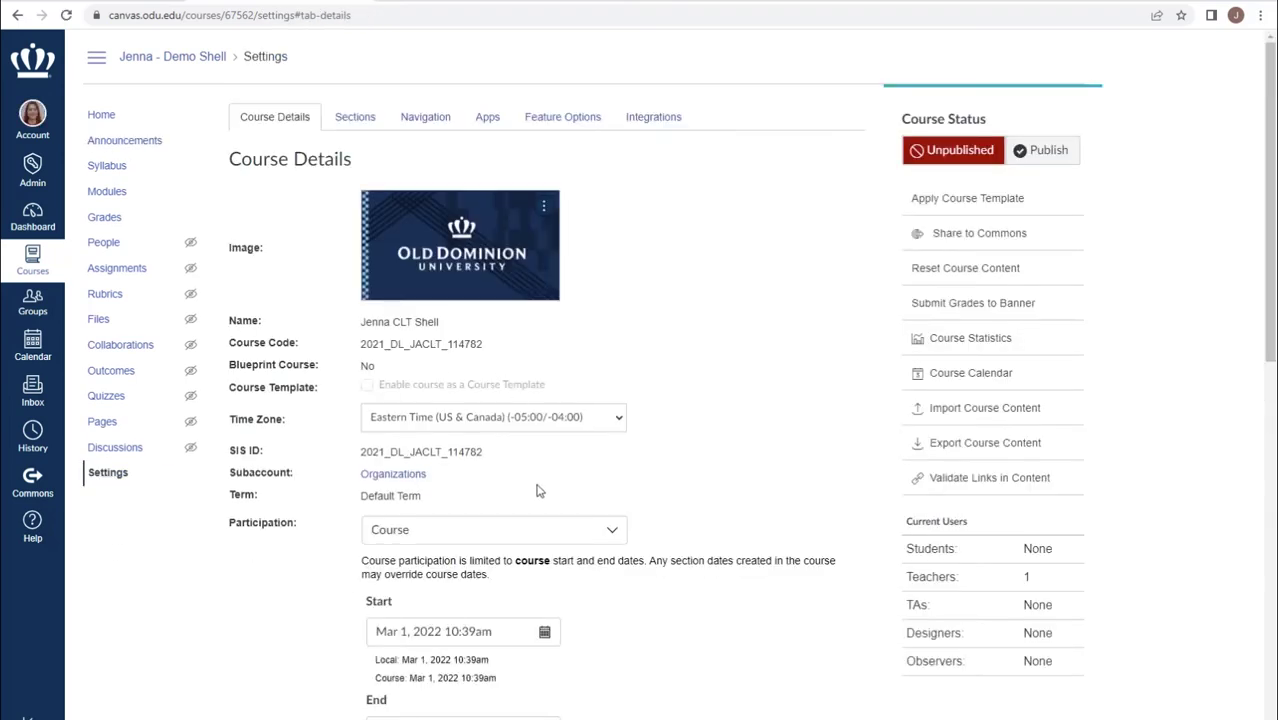
scroll(536, 490, down, 5)
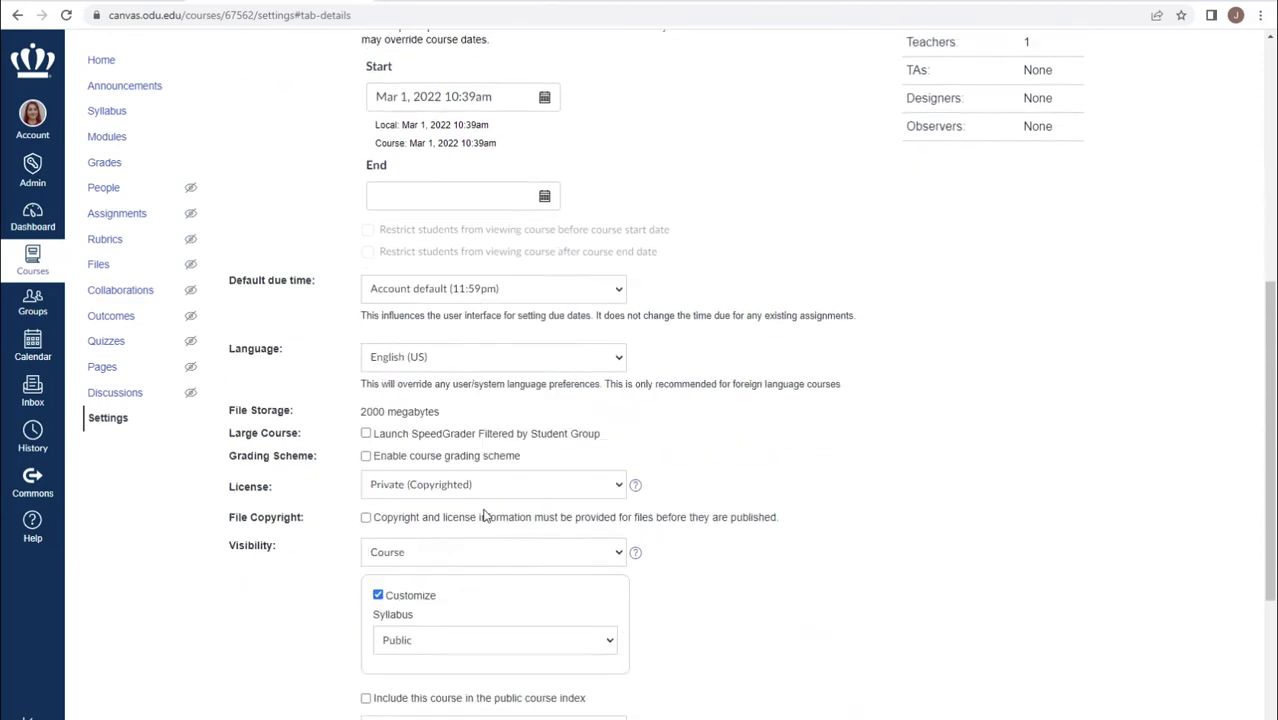
scroll(484, 515, down, 3)
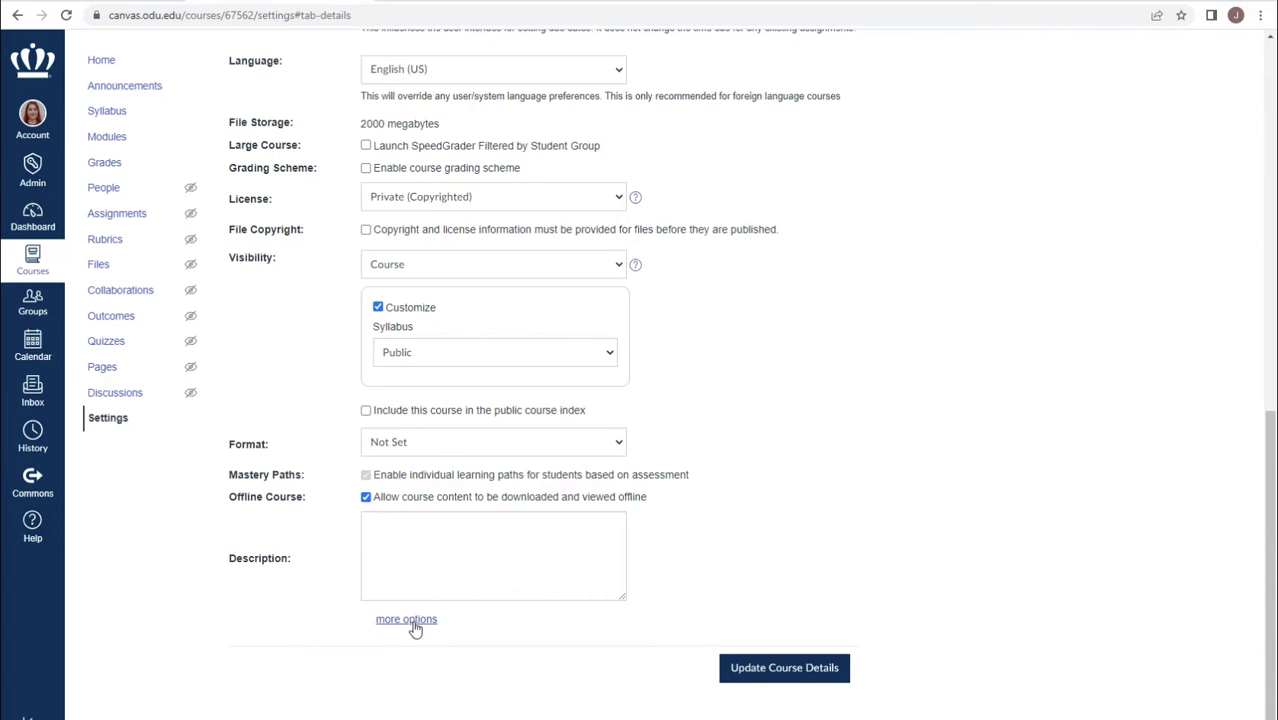
click(412, 622)
scroll(290, 630, down, 2)
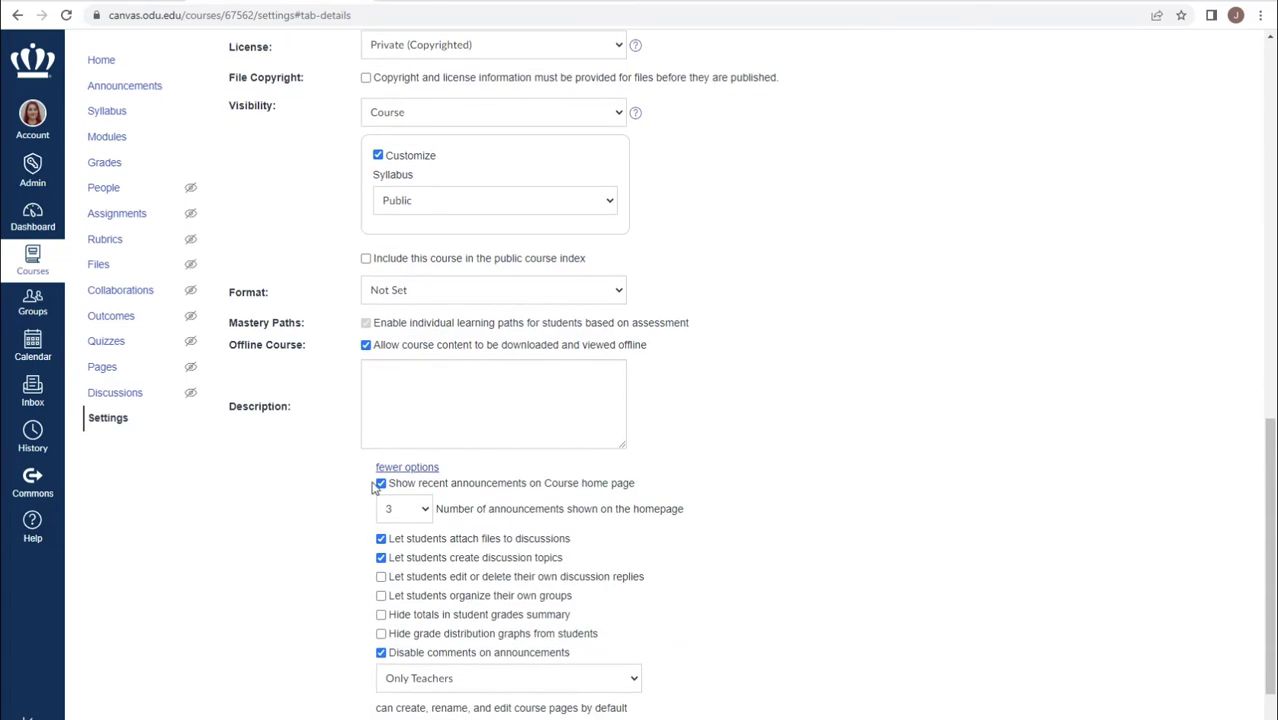
click(383, 487)
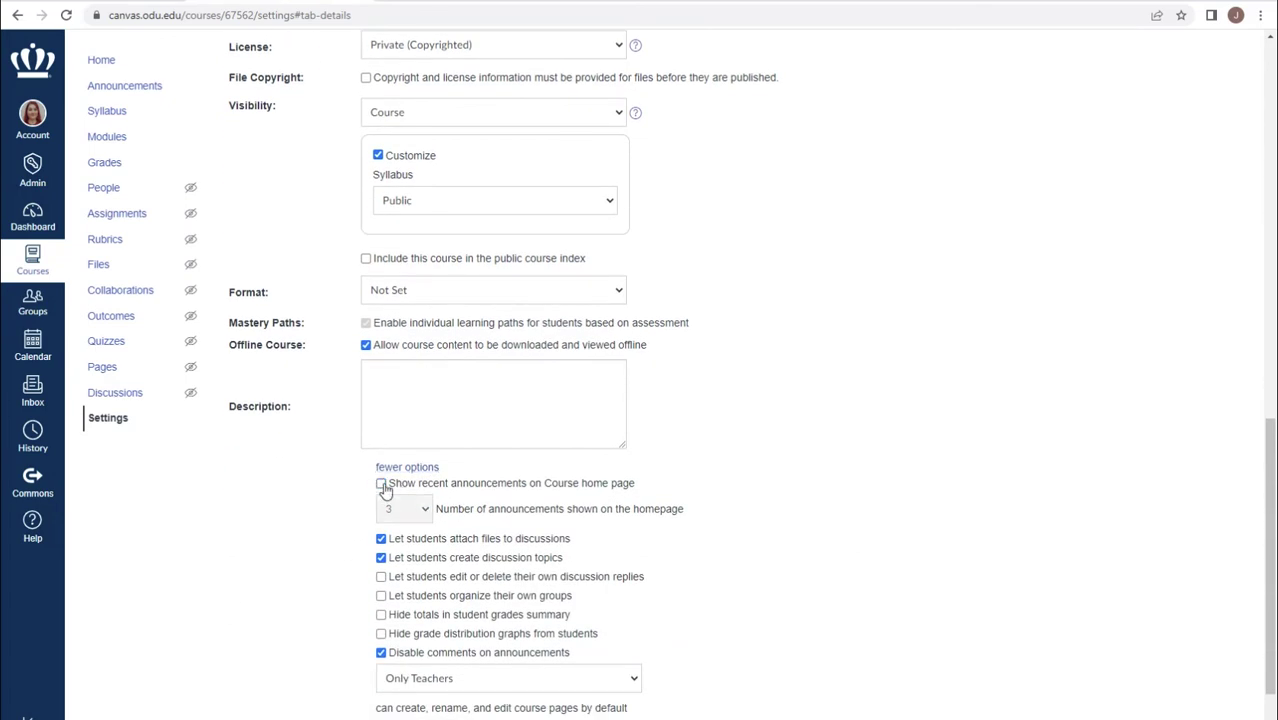
click(381, 485)
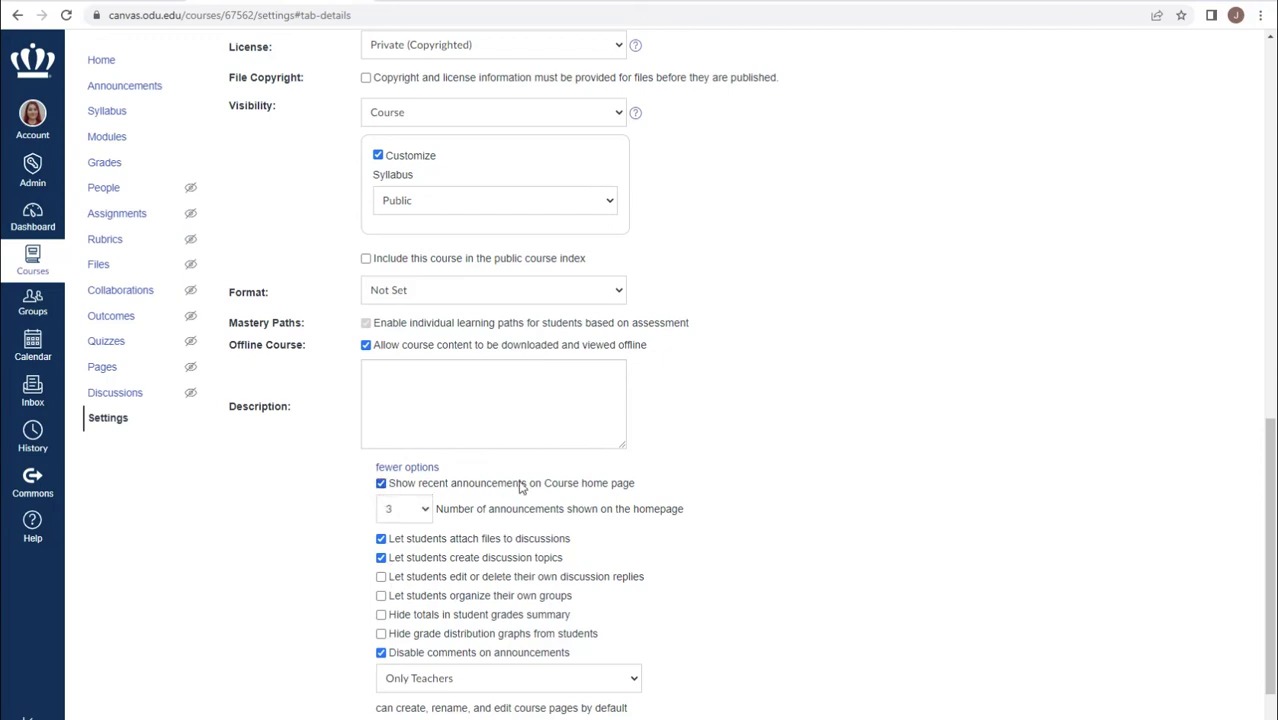
Set the number of announcements shown on the homepage to 3, update the course details, and return to the course home page
click(425, 512)
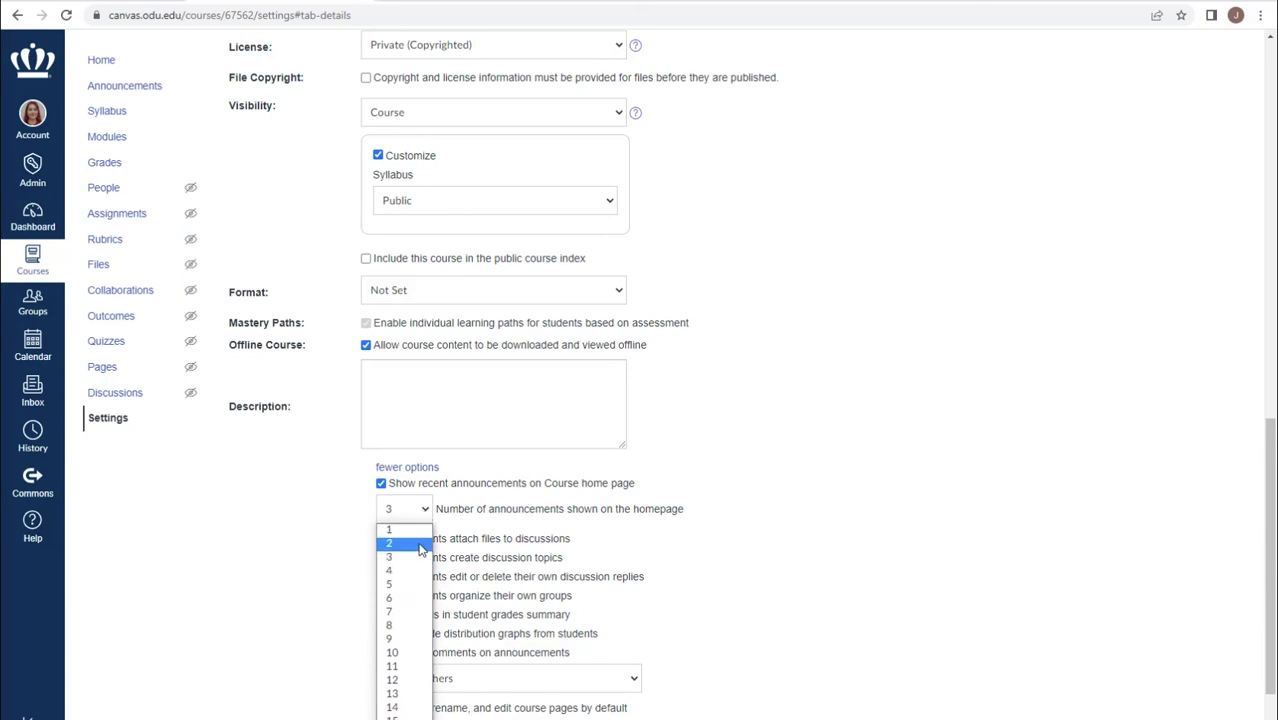
click(418, 556)
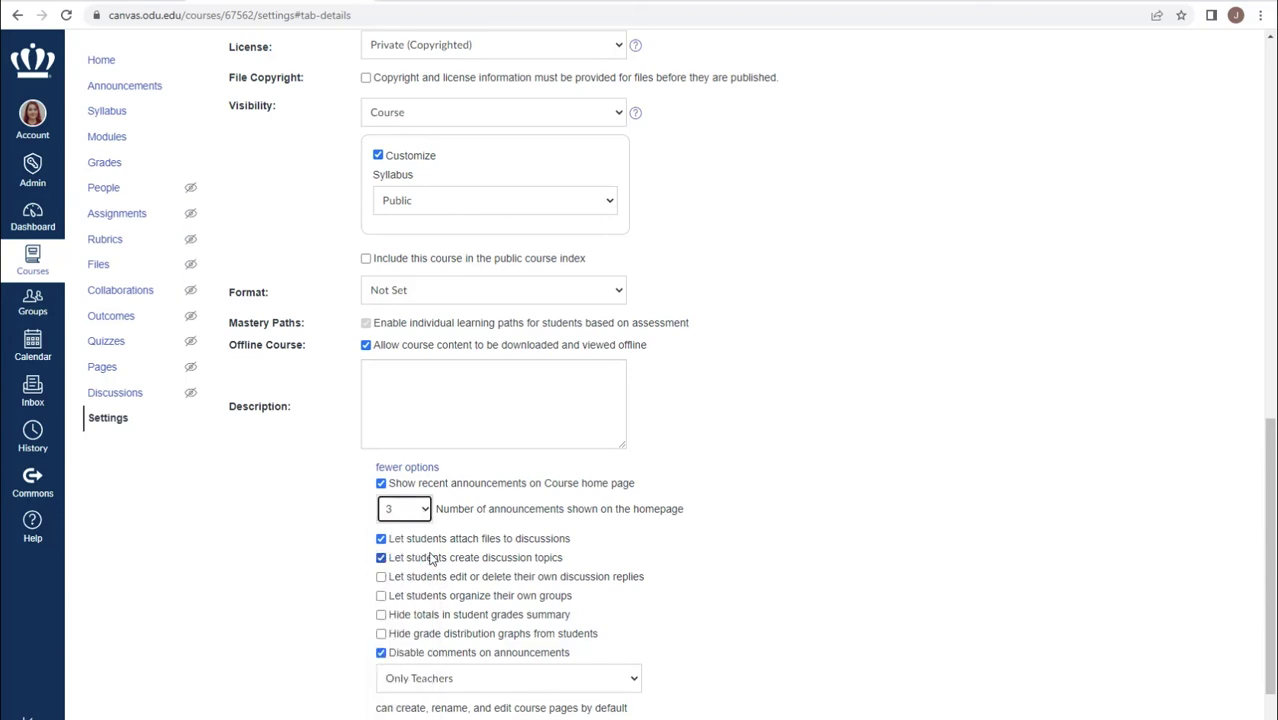
scroll(940, 572, down, 2)
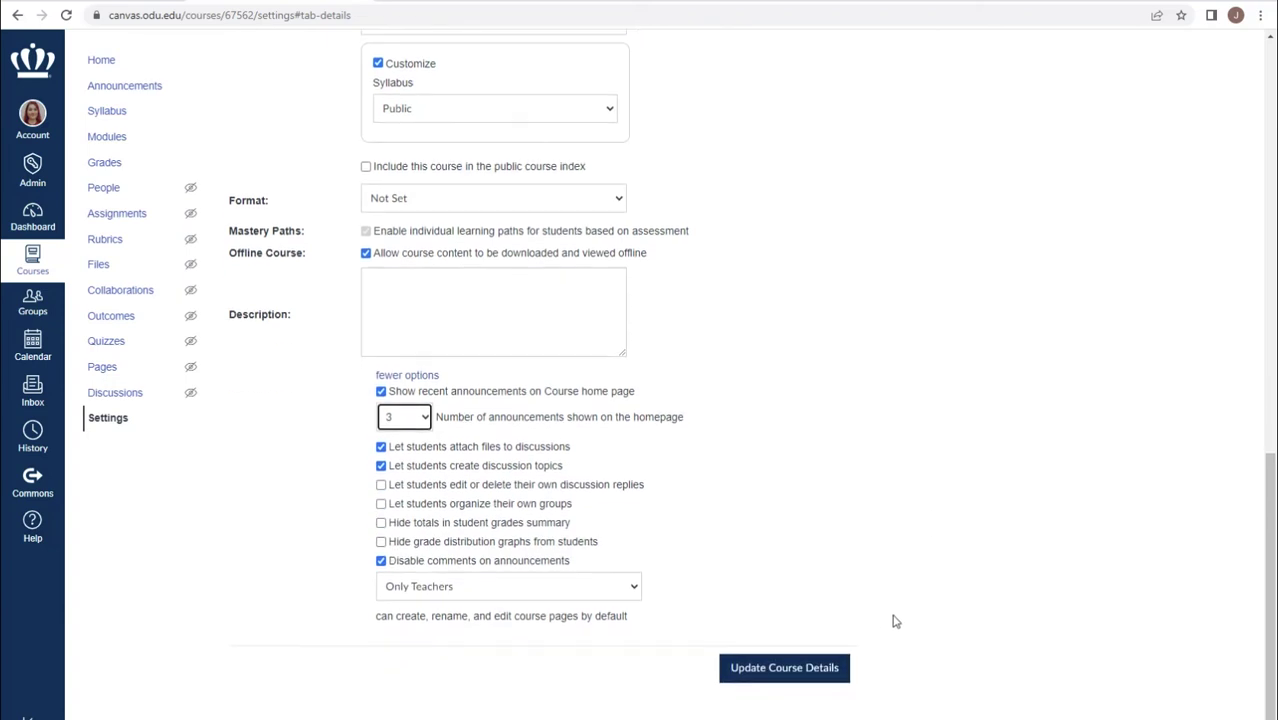
click(773, 673)
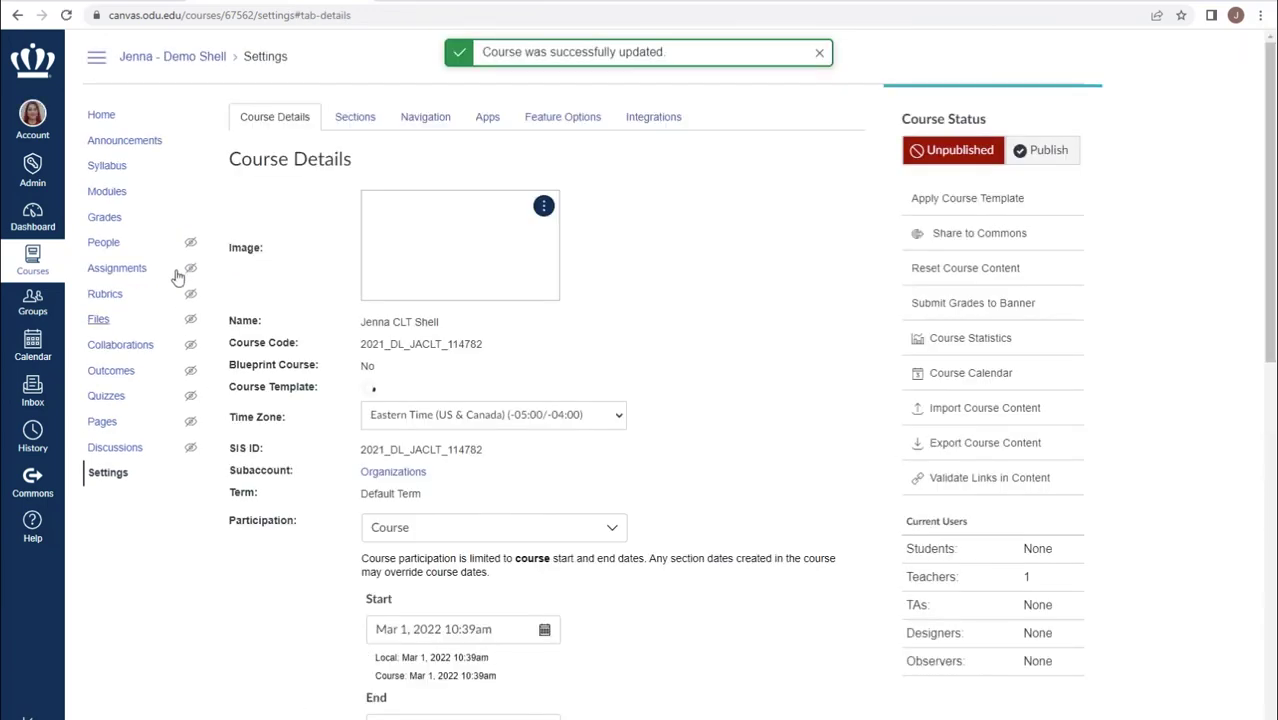
click(97, 117)
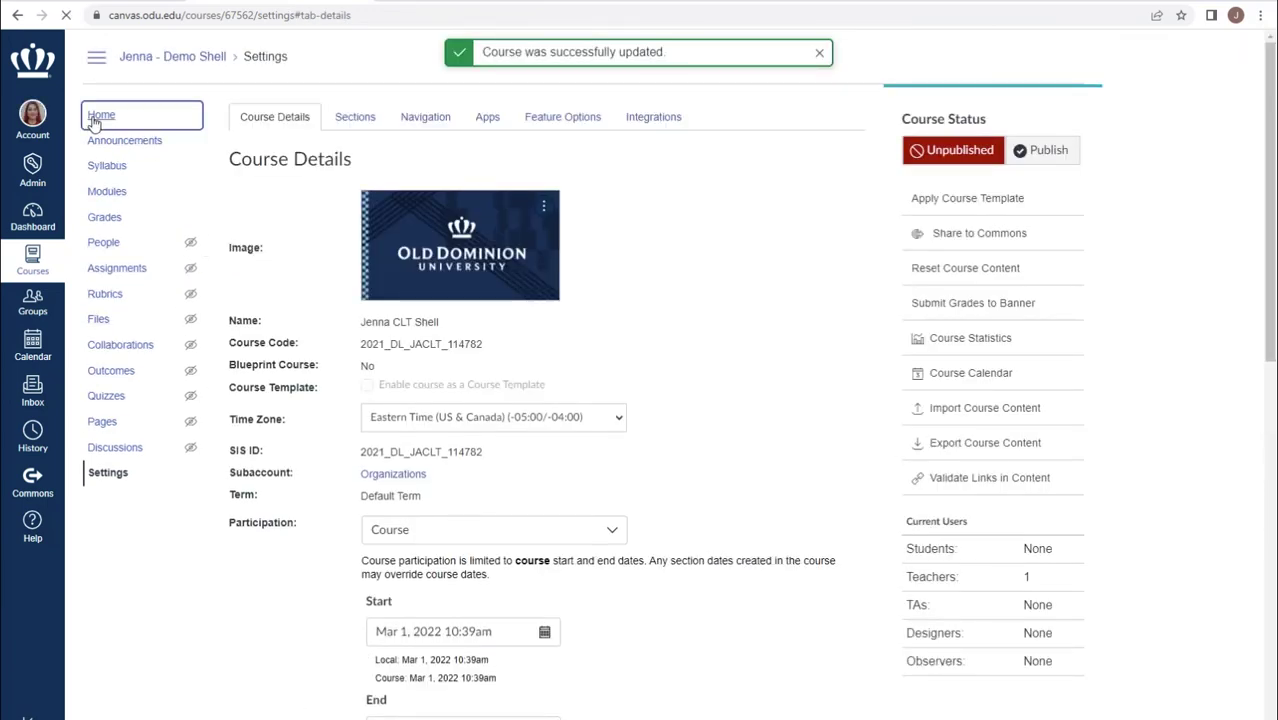